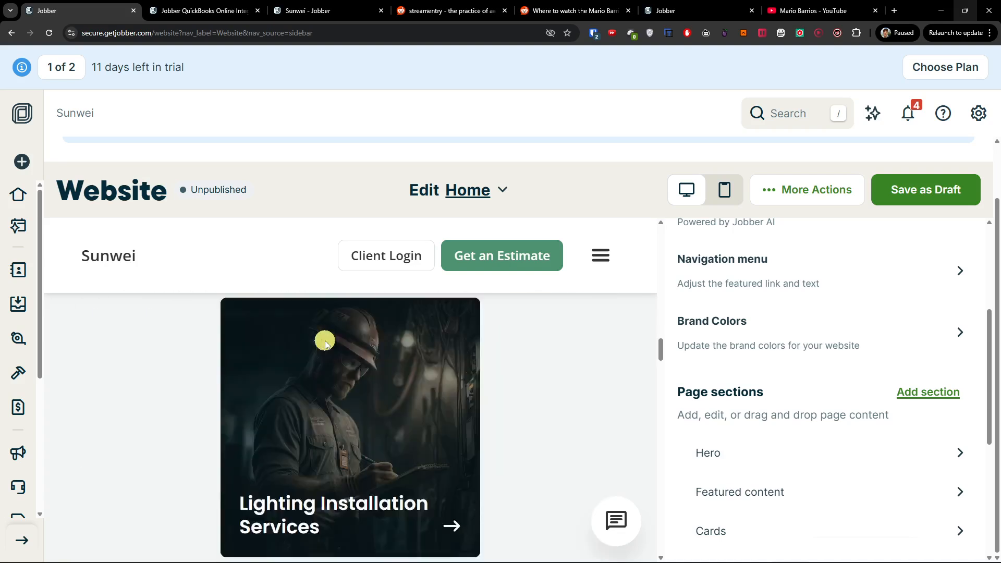
Step: Examine the Home page preview from the service cards to the FAQs and estimate form, and look over the website customization options
{"action": "scroll", "coordinate": [324, 343], "scroll_direction": "down", "scroll_amount": 15}
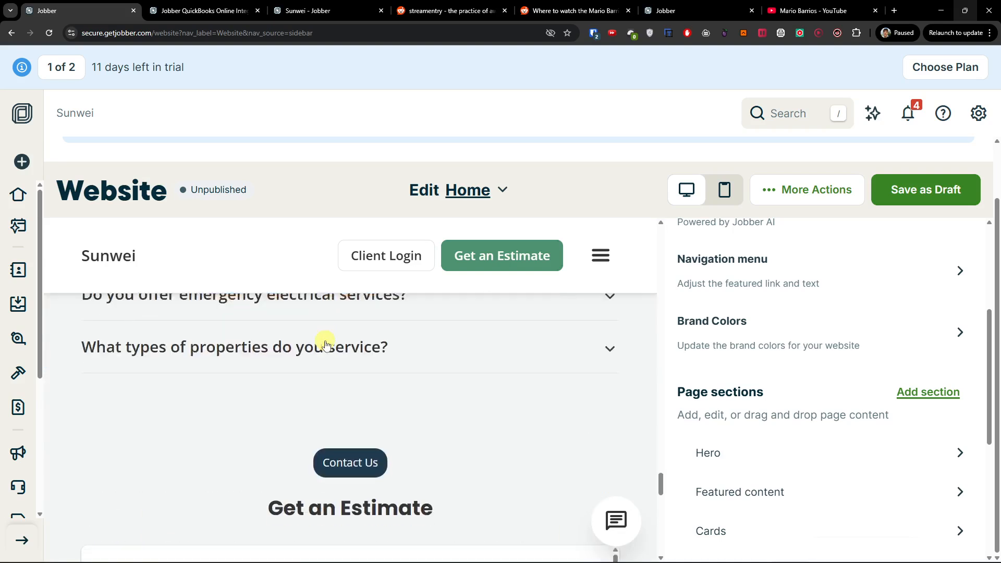
{"action": "scroll", "coordinate": [325, 343], "scroll_direction": "up", "scroll_amount": 10}
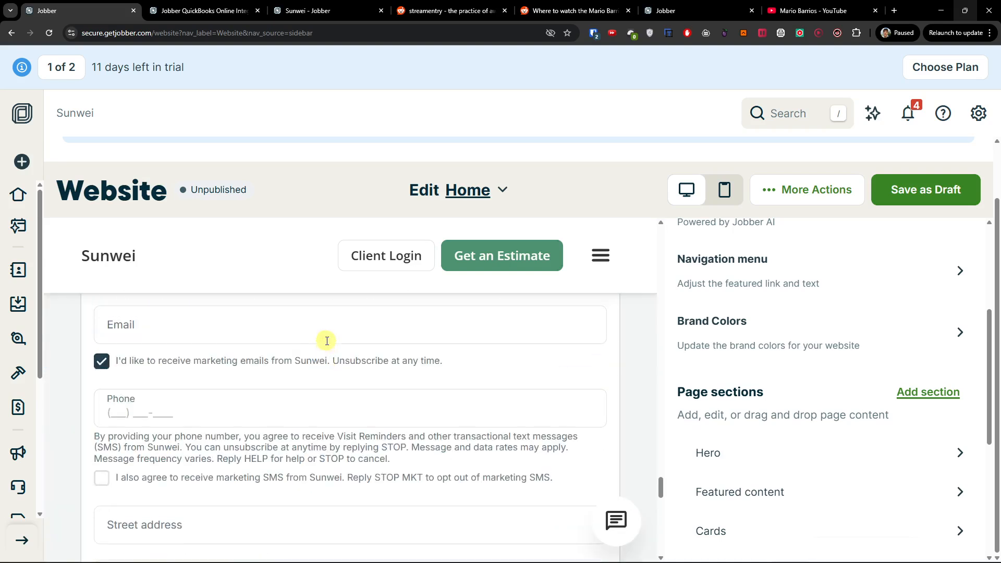
{"action": "scroll", "coordinate": [943, 445], "scroll_direction": "up", "scroll_amount": 2}
{"action": "scroll", "coordinate": [943, 445], "scroll_direction": "up", "scroll_amount": 2}
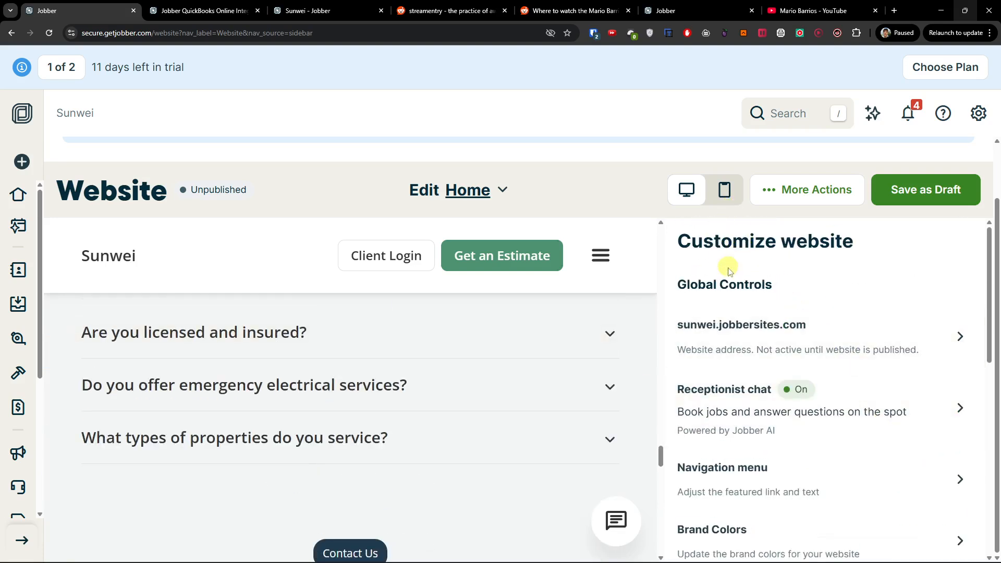
{"action": "scroll", "coordinate": [761, 282], "scroll_direction": "down", "scroll_amount": 1}
{"action": "scroll", "coordinate": [760, 284], "scroll_direction": "up", "scroll_amount": 1}
{"action": "scroll", "coordinate": [759, 308], "scroll_direction": "down", "scroll_amount": 5}
{"action": "scroll", "coordinate": [760, 339], "scroll_direction": "up", "scroll_amount": 5}
Step: Review the site title, site description and search preview in the SEO and Discovery settings, and return to the website editor
{"action": "left_click", "coordinate": [774, 186]}
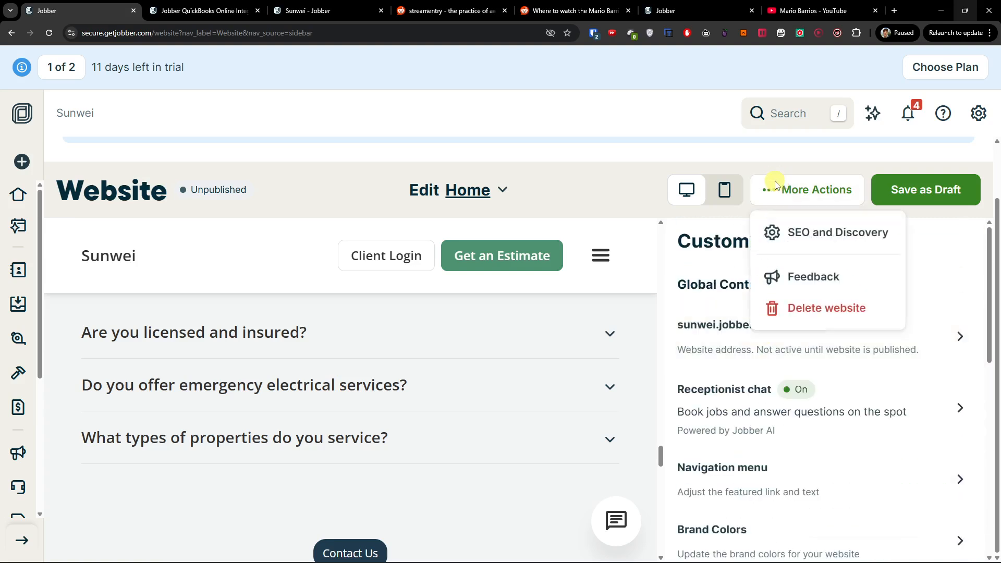
{"action": "left_click", "coordinate": [824, 228]}
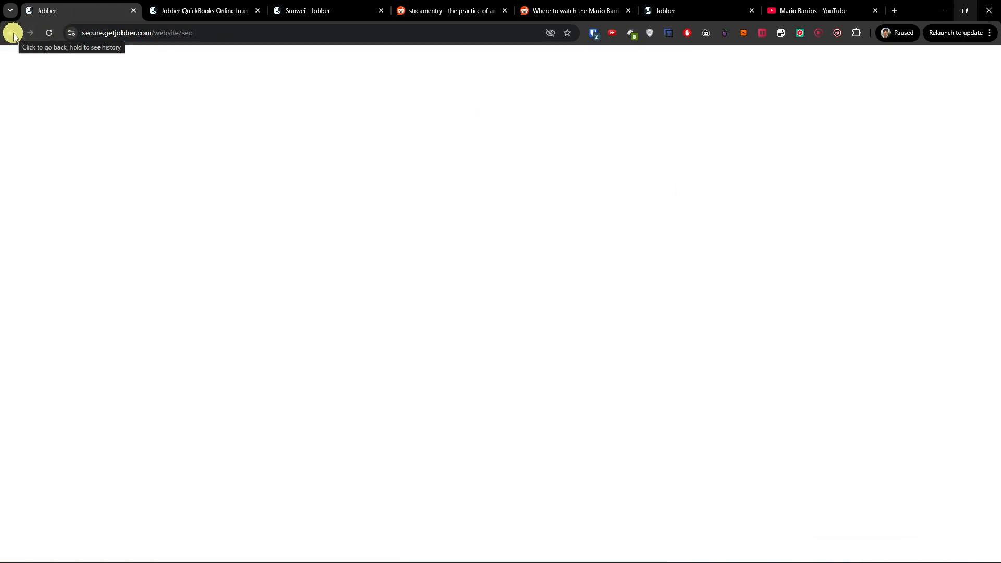
{"action": "scroll", "coordinate": [447, 252], "scroll_direction": "down", "scroll_amount": 1}
{"action": "left_click", "coordinate": [223, 313]}
{"action": "left_click_drag", "start_coordinate": [223, 314], "coordinate": [489, 319]}
{"action": "left_click_drag", "start_coordinate": [291, 374], "coordinate": [476, 485]}
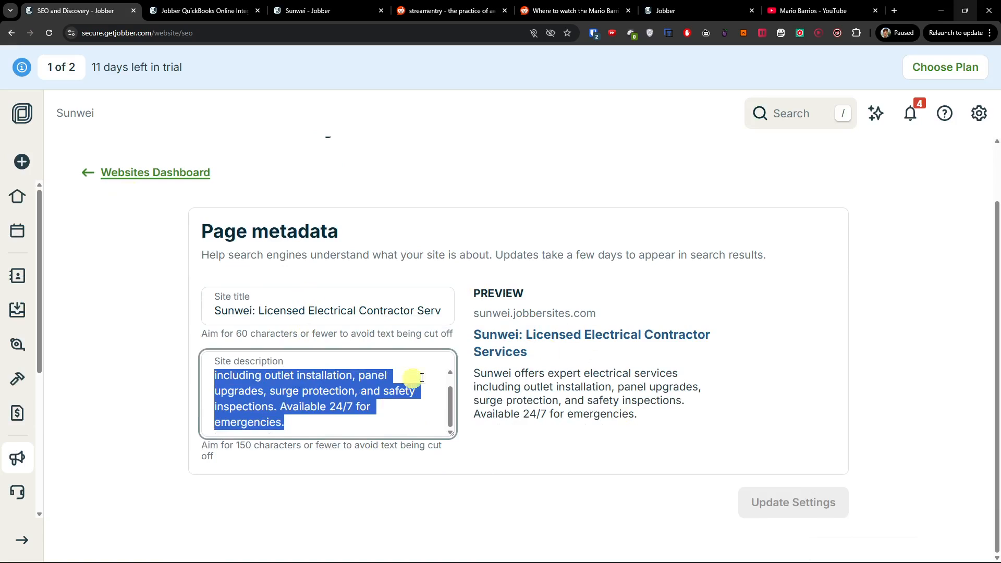
{"action": "left_click", "coordinate": [114, 180]}
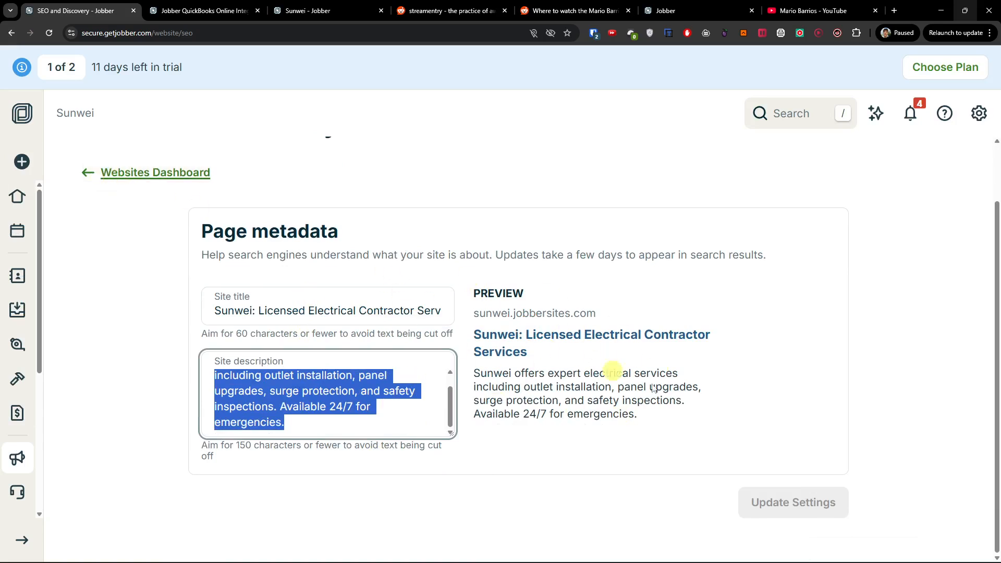
{"action": "left_click", "coordinate": [510, 371]}
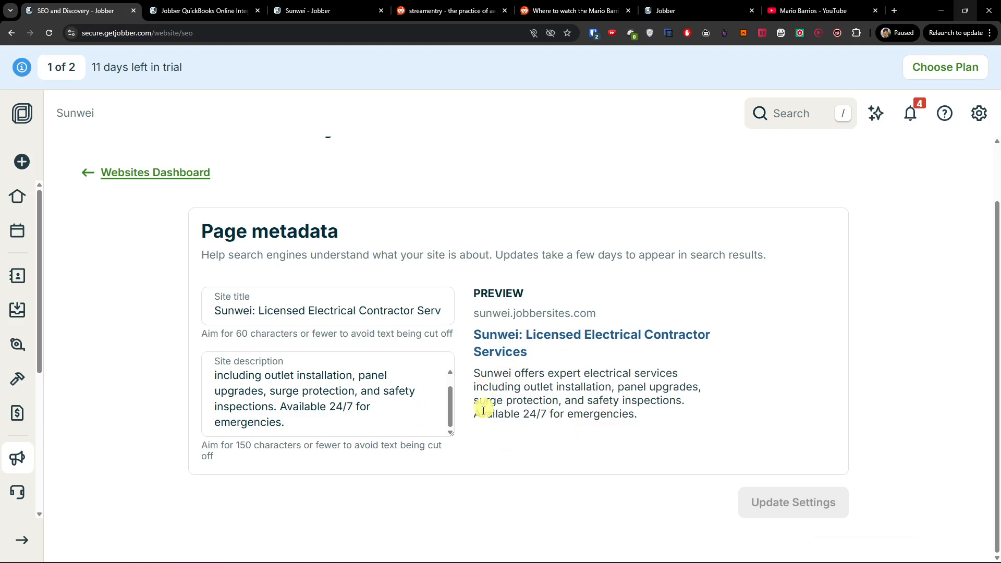
{"action": "left_click", "coordinate": [168, 172]}
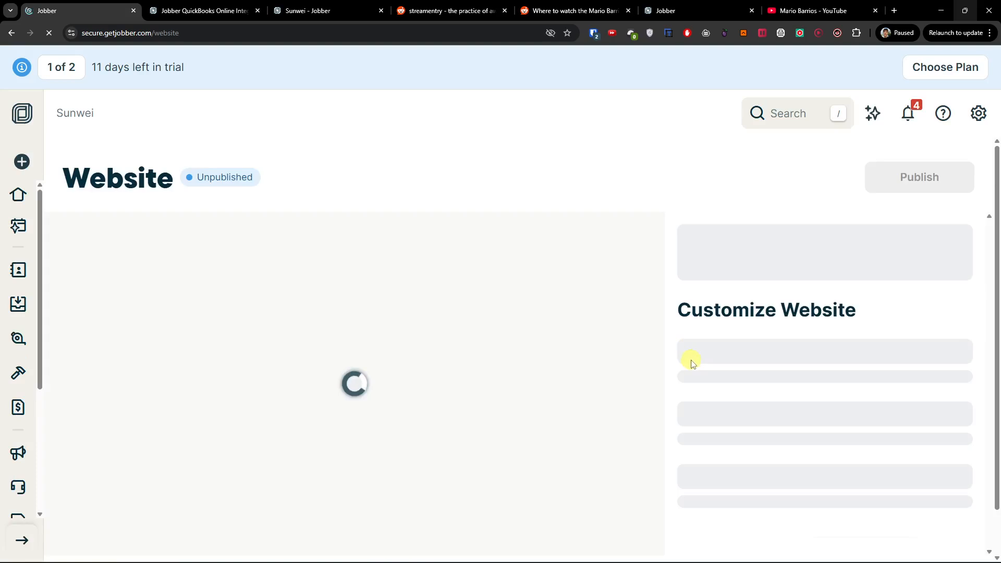
Step: Read the website address note about removing jobbersites after publishing, and save sunwei as the address
{"action": "scroll", "coordinate": [670, 372], "scroll_direction": "down", "scroll_amount": 2}
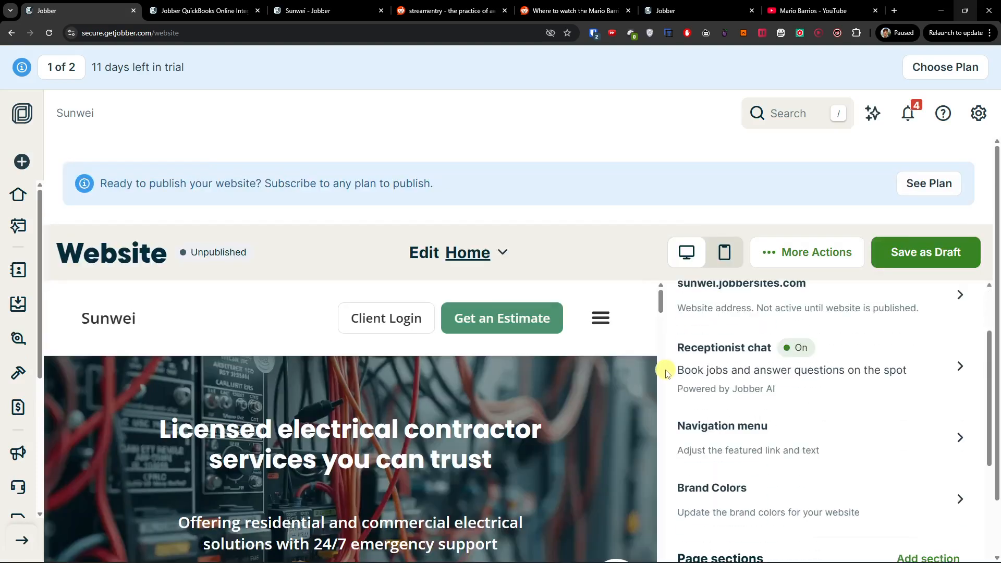
{"action": "scroll", "coordinate": [668, 374], "scroll_direction": "up", "scroll_amount": 2}
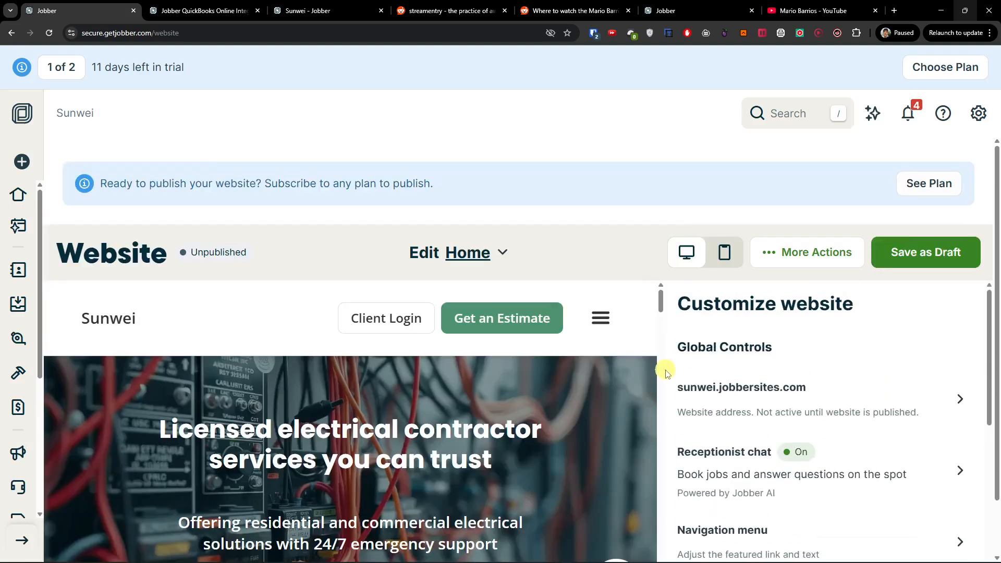
{"action": "left_click", "coordinate": [868, 398]}
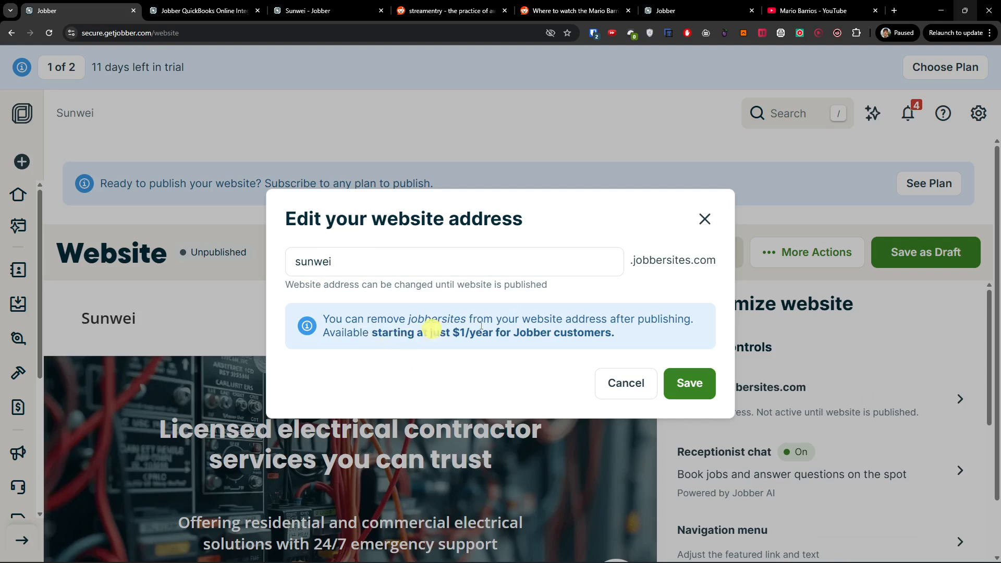
{"action": "left_click_drag", "start_coordinate": [322, 316], "coordinate": [491, 333]}
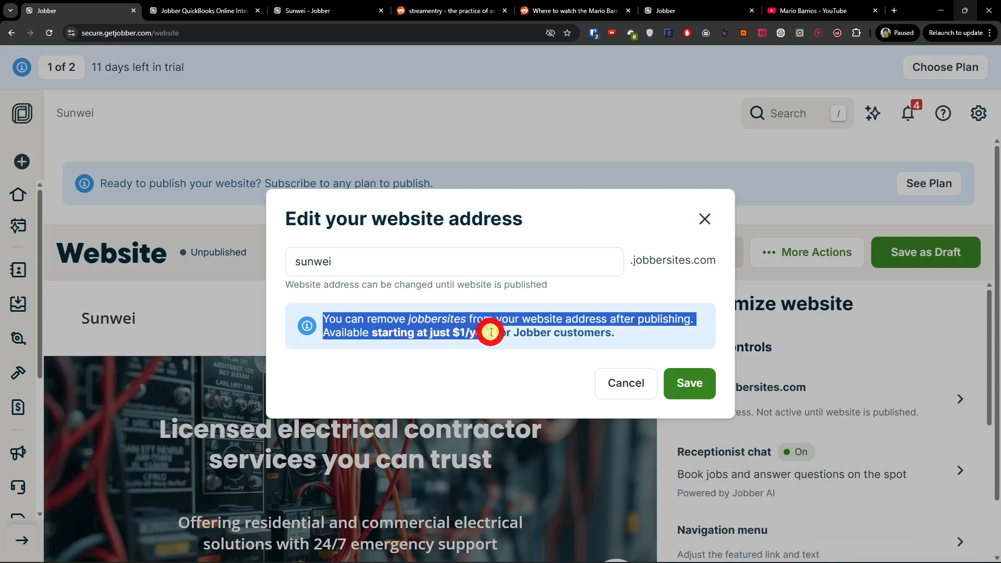
{"action": "left_click", "coordinate": [702, 381]}
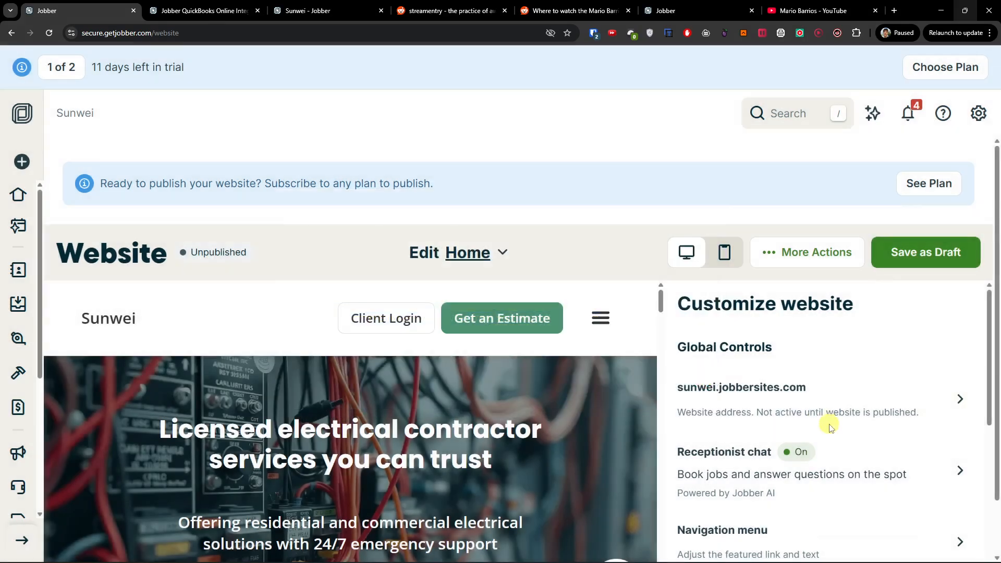
Step: Review the Receptionist chat settings without changes, and inspect the button text and link in the navigation menu settings
{"action": "left_click", "coordinate": [963, 471]}
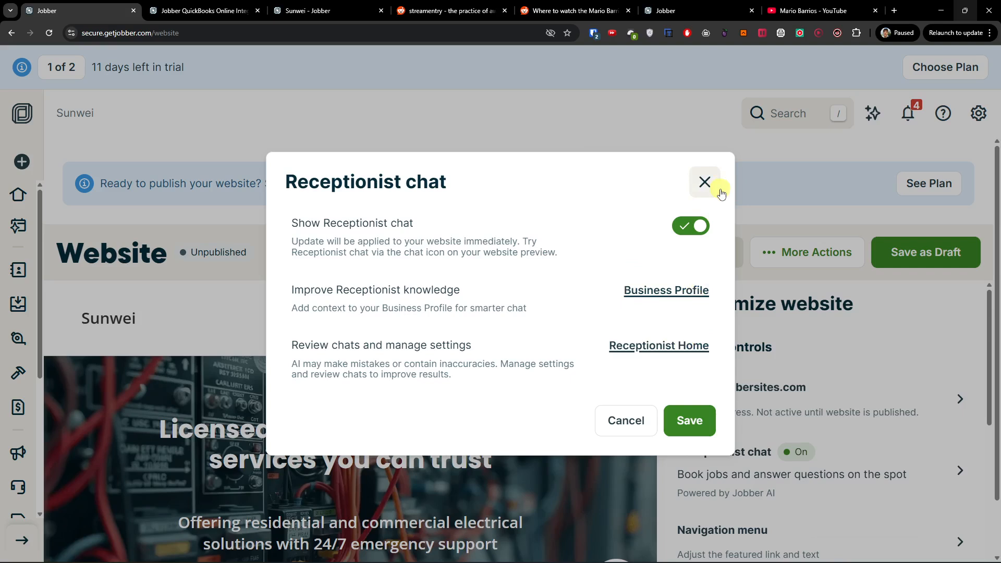
{"action": "left_click", "coordinate": [705, 182]}
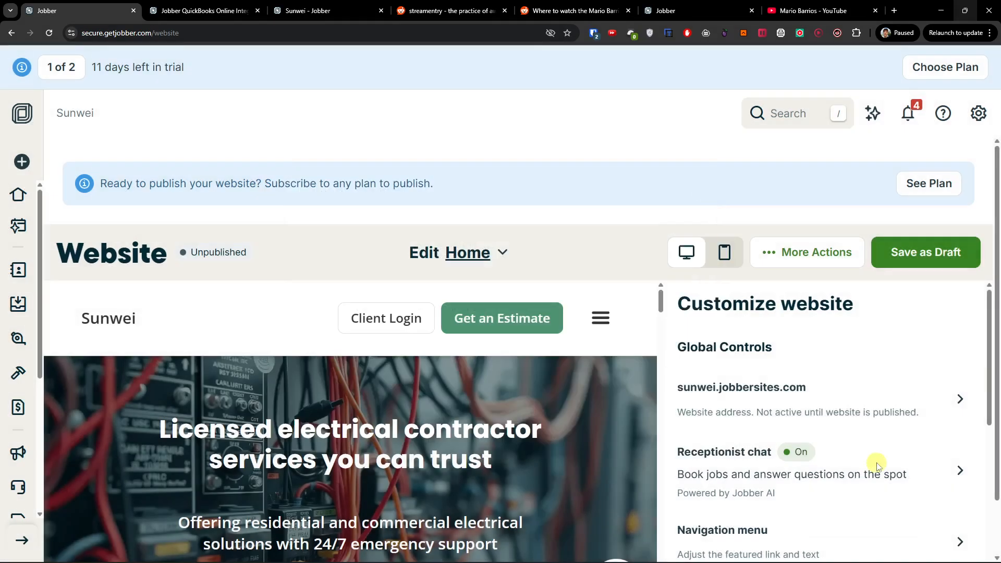
{"action": "left_click_drag", "start_coordinate": [988, 385], "coordinate": [994, 454]}
{"action": "left_click", "coordinate": [861, 357]}
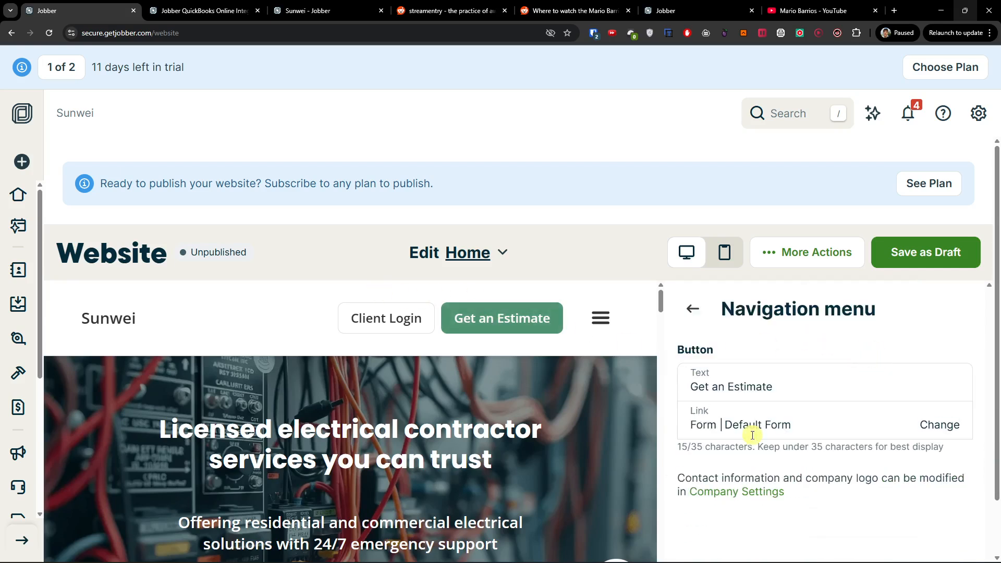
{"action": "scroll", "coordinate": [760, 452], "scroll_direction": "down", "scroll_amount": 1}
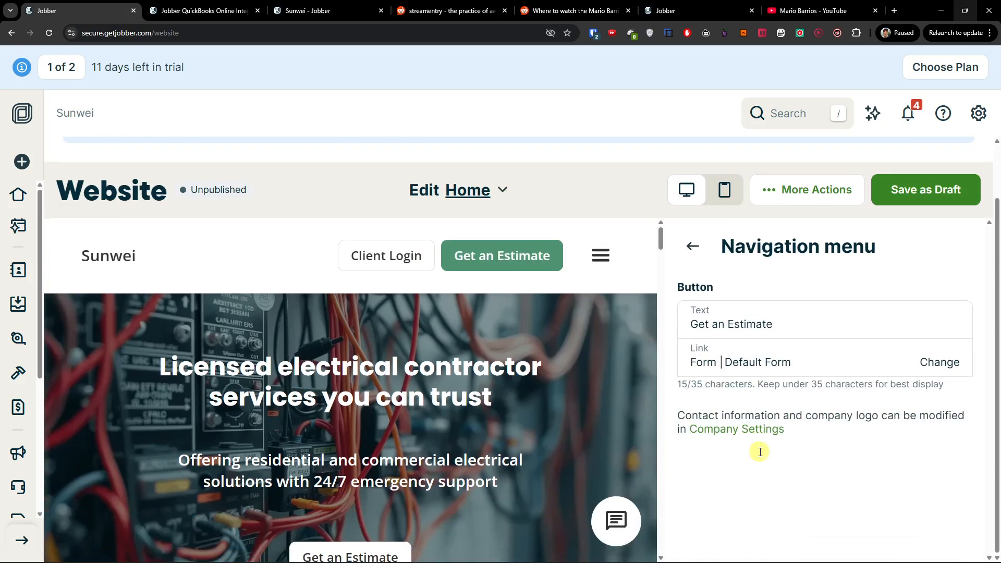
{"action": "left_click", "coordinate": [839, 320]}
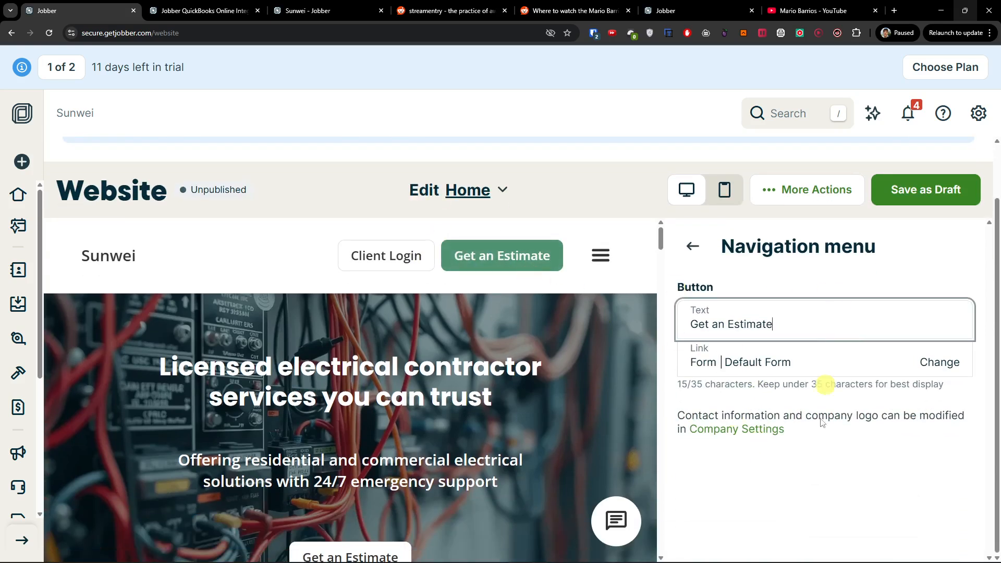
{"action": "left_click", "coordinate": [693, 245]}
Step: View the website's main brand color and accent color settings, and close them without changes
{"action": "scroll", "coordinate": [749, 409], "scroll_direction": "down", "scroll_amount": 4}
{"action": "left_click", "coordinate": [794, 347]}
{"action": "left_click", "coordinate": [633, 166]}
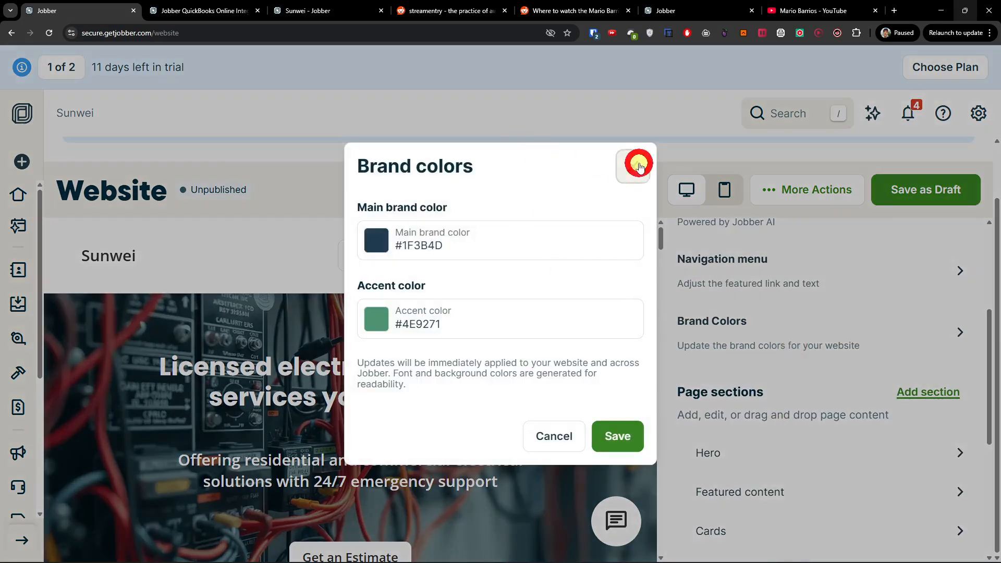
Step: Look over the list of page sections and review the Hero section's button link and image settings
{"action": "scroll", "coordinate": [702, 326], "scroll_direction": "down", "scroll_amount": 4}
{"action": "scroll", "coordinate": [716, 364], "scroll_direction": "up", "scroll_amount": 3}
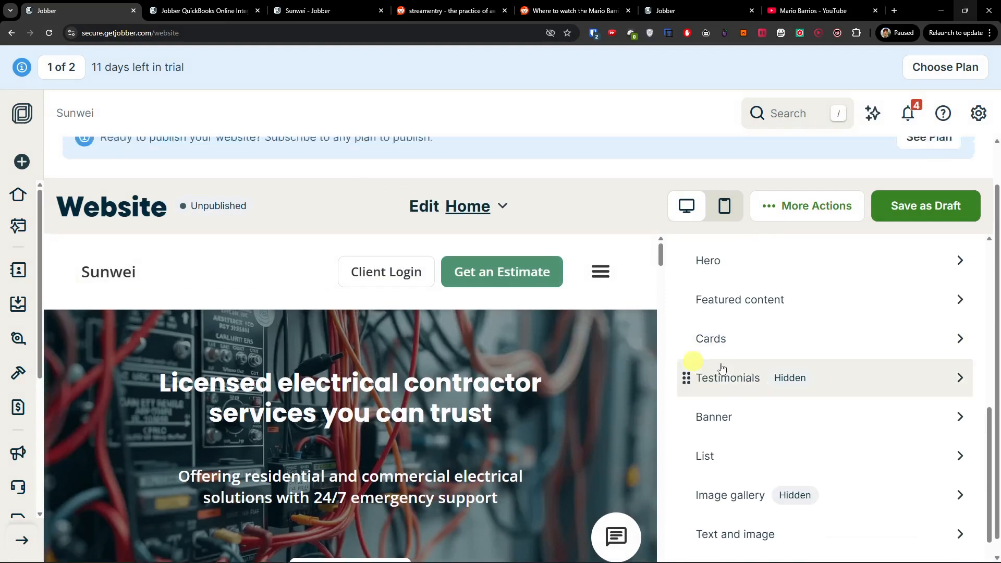
{"action": "scroll", "coordinate": [431, 383], "scroll_direction": "down", "scroll_amount": 2}
{"action": "scroll", "coordinate": [453, 393], "scroll_direction": "up", "scroll_amount": 2}
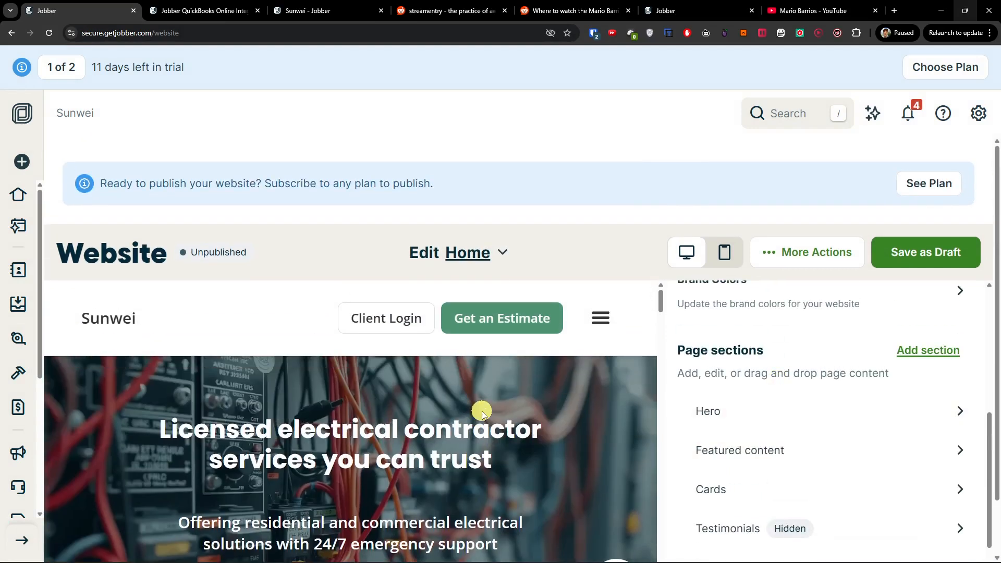
{"action": "left_click", "coordinate": [856, 412]}
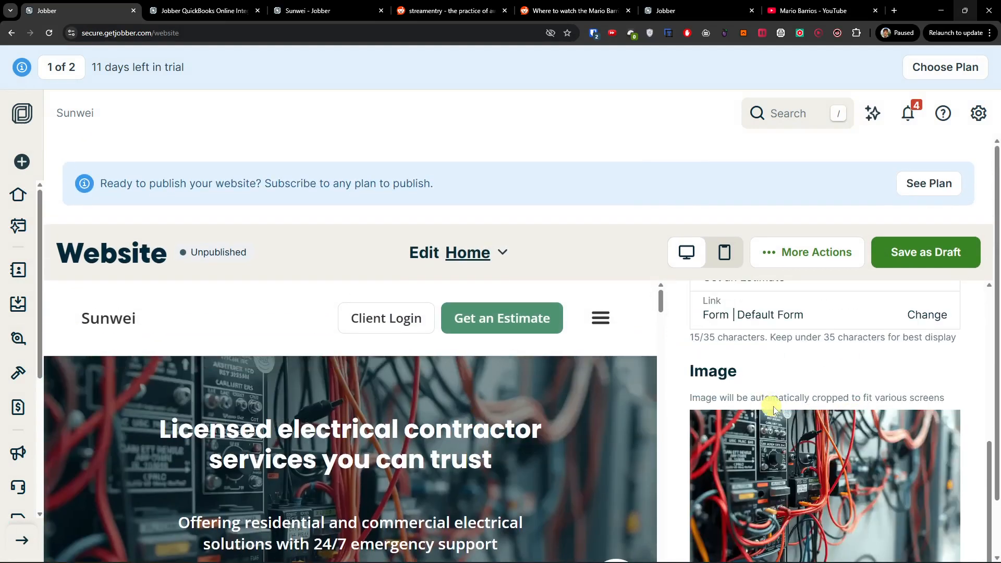
{"action": "scroll", "coordinate": [777, 409], "scroll_direction": "down", "scroll_amount": 1}
{"action": "scroll", "coordinate": [563, 496], "scroll_direction": "down", "scroll_amount": 3}
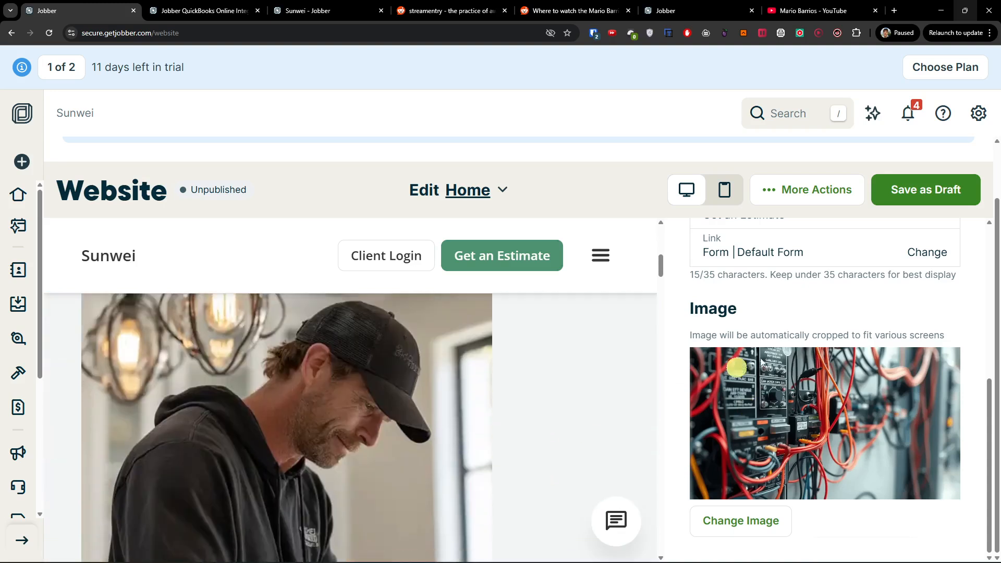
{"action": "scroll", "coordinate": [744, 313], "scroll_direction": "up", "scroll_amount": 5}
{"action": "left_click", "coordinate": [692, 248]}
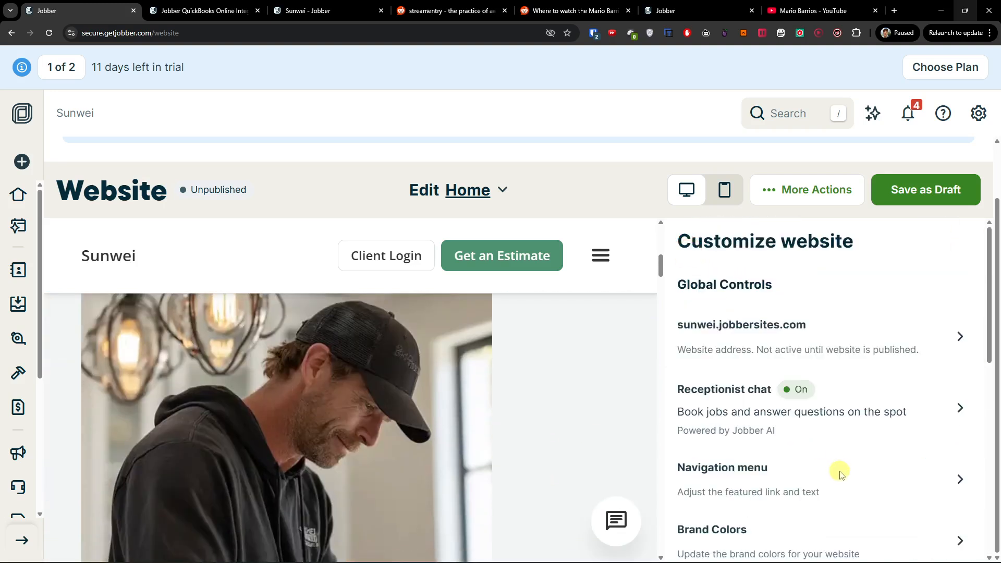
Step: Review the Featured content section's label, title and featured items, and return to the website customization overview
{"action": "scroll", "coordinate": [861, 398], "scroll_direction": "down", "scroll_amount": 7}
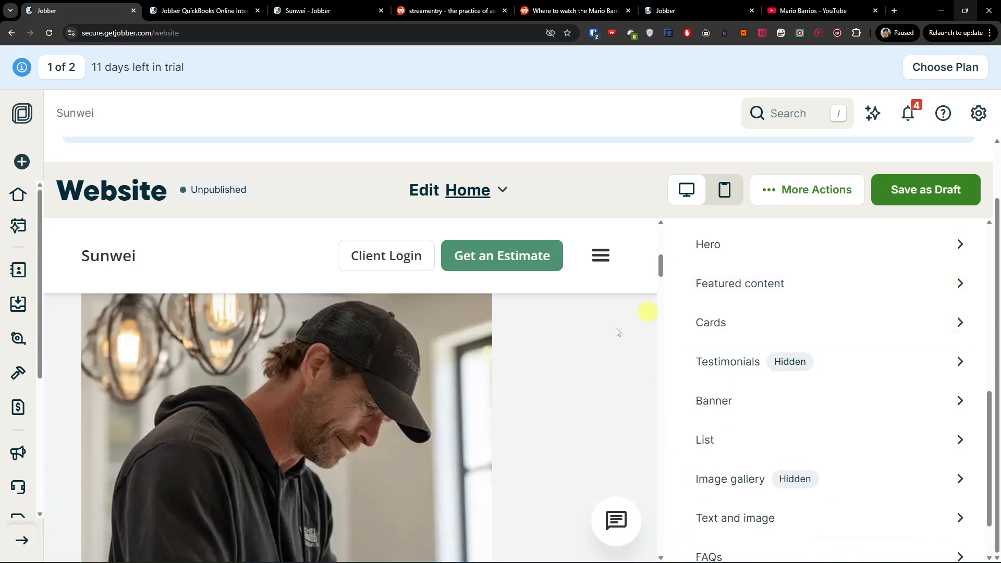
{"action": "scroll", "coordinate": [400, 406], "scroll_direction": "up", "scroll_amount": 6}
{"action": "scroll", "coordinate": [407, 409], "scroll_direction": "down", "scroll_amount": 10}
{"action": "scroll", "coordinate": [407, 409], "scroll_direction": "up", "scroll_amount": 4}
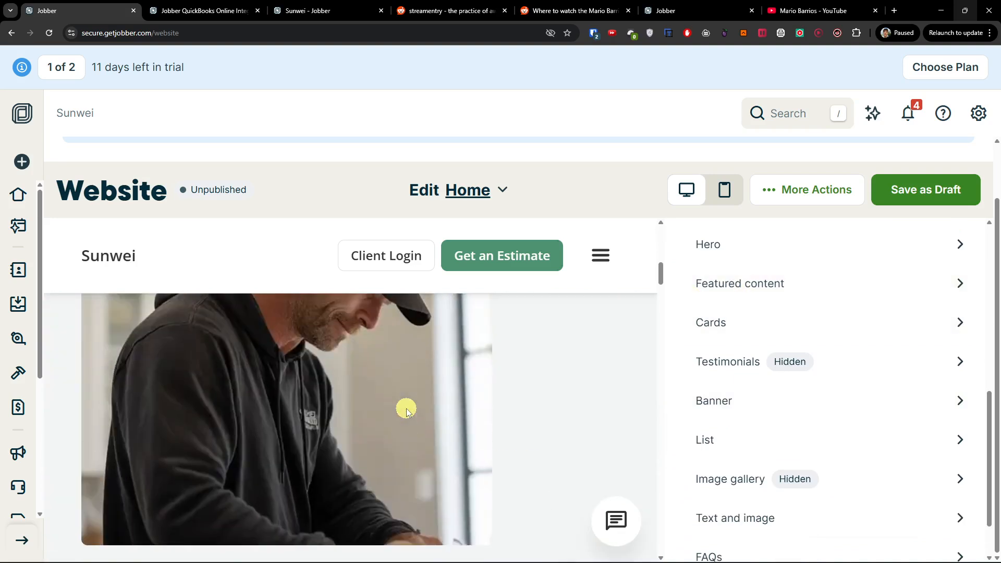
{"action": "left_click", "coordinate": [879, 282]}
{"action": "scroll", "coordinate": [761, 472], "scroll_direction": "up", "scroll_amount": 2}
{"action": "scroll", "coordinate": [764, 472], "scroll_direction": "down", "scroll_amount": 10}
{"action": "scroll", "coordinate": [767, 459], "scroll_direction": "down", "scroll_amount": 2}
{"action": "scroll", "coordinate": [767, 448], "scroll_direction": "up", "scroll_amount": 8}
{"action": "scroll", "coordinate": [766, 449], "scroll_direction": "up", "scroll_amount": 10}
{"action": "left_click", "coordinate": [694, 242]}
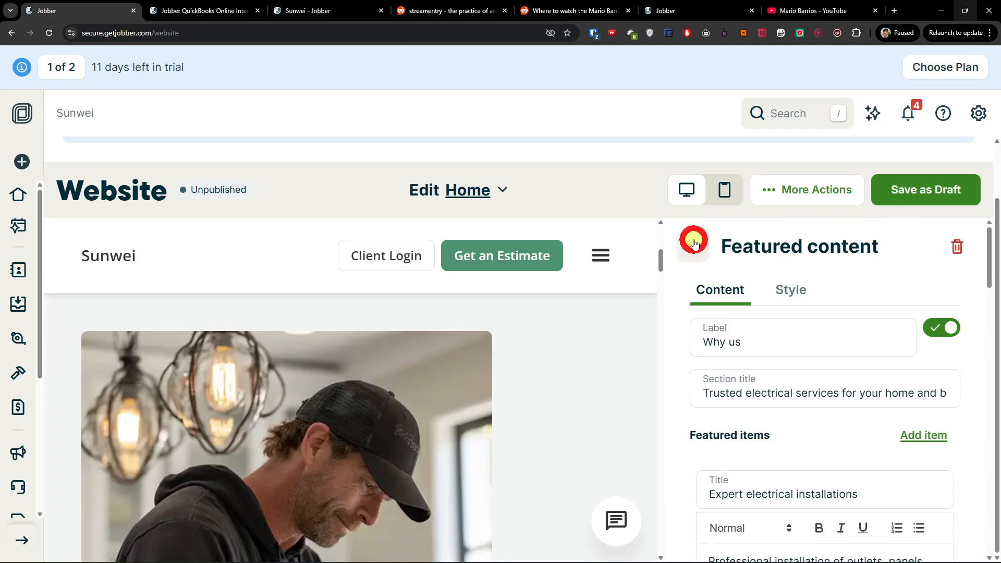
Step: Compare the remaining page sections, from Cards to Form, with the Home page preview down to the footer and estimate form
{"action": "scroll", "coordinate": [709, 408], "scroll_direction": "down", "scroll_amount": 2}
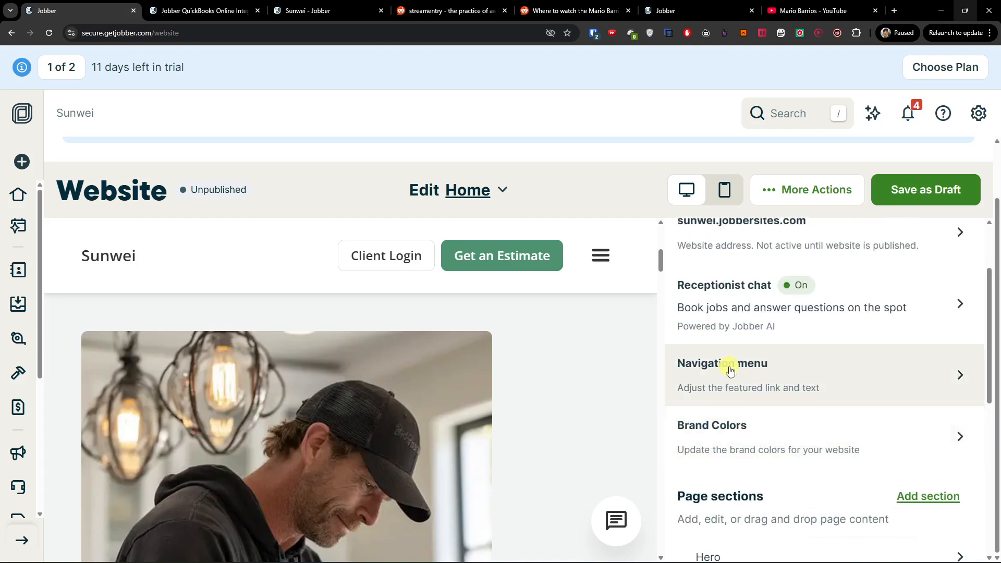
{"action": "scroll", "coordinate": [469, 407], "scroll_direction": "down", "scroll_amount": 12}
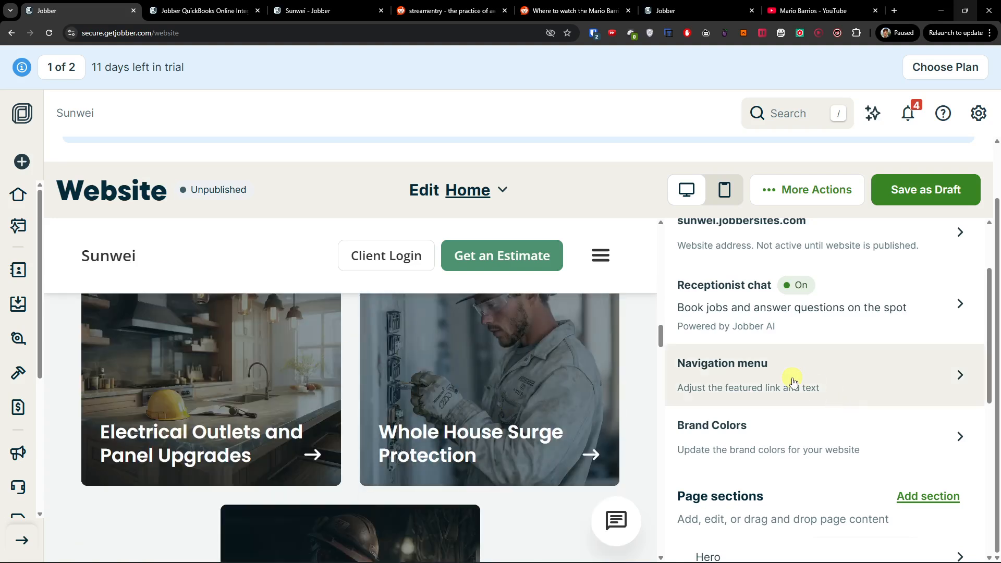
{"action": "scroll", "coordinate": [789, 380], "scroll_direction": "down", "scroll_amount": 5}
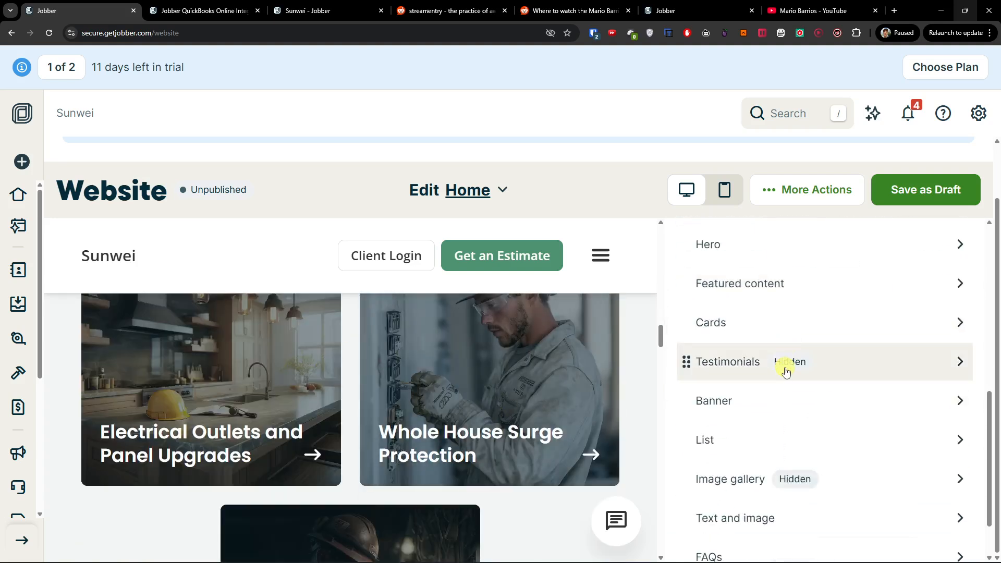
{"action": "scroll", "coordinate": [784, 370], "scroll_direction": "down", "scroll_amount": 1}
{"action": "scroll", "coordinate": [424, 398], "scroll_direction": "down", "scroll_amount": 8}
{"action": "scroll", "coordinate": [433, 400], "scroll_direction": "down", "scroll_amount": 15}
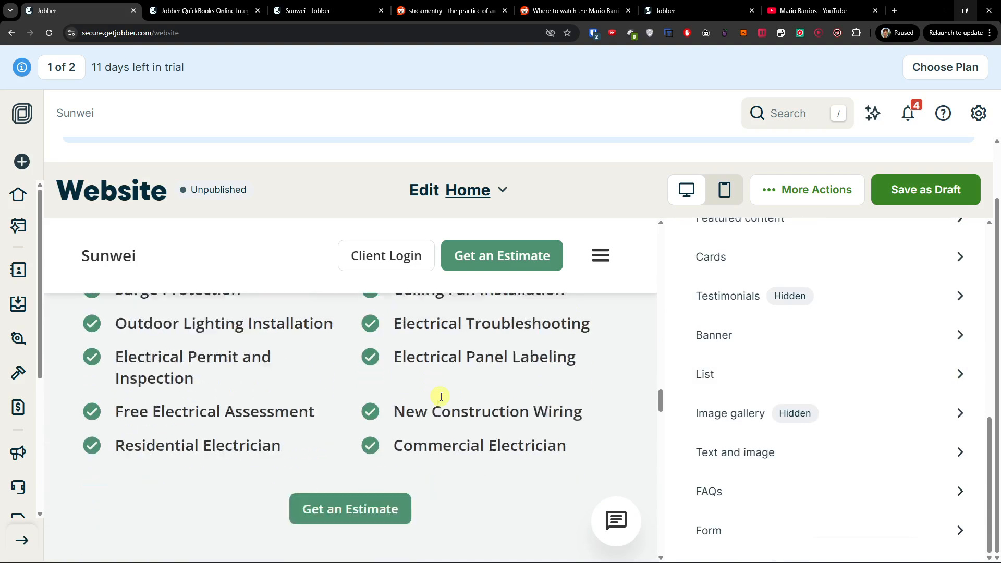
{"action": "scroll", "coordinate": [483, 398], "scroll_direction": "down", "scroll_amount": 5}
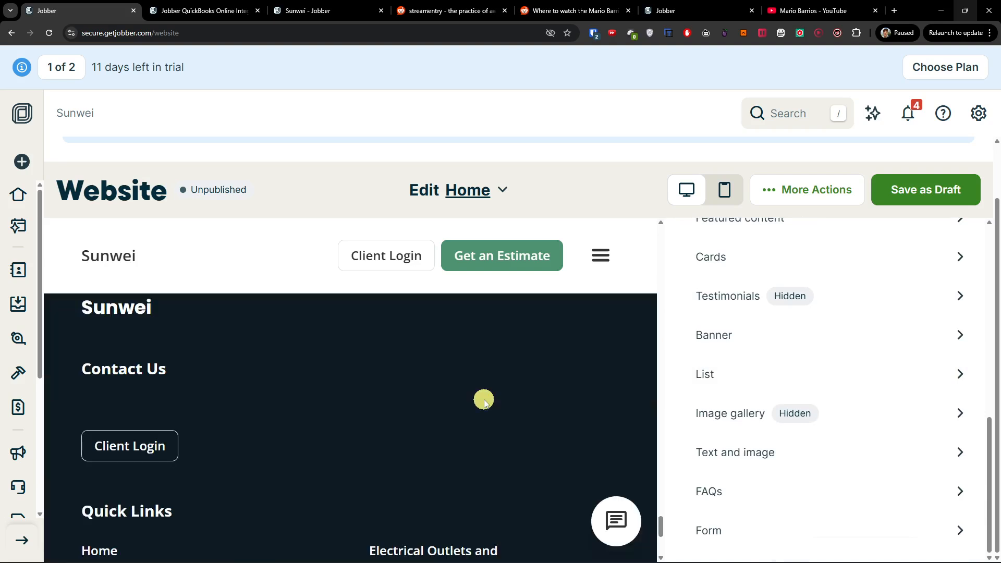
{"action": "scroll", "coordinate": [285, 377], "scroll_direction": "up", "scroll_amount": 8}
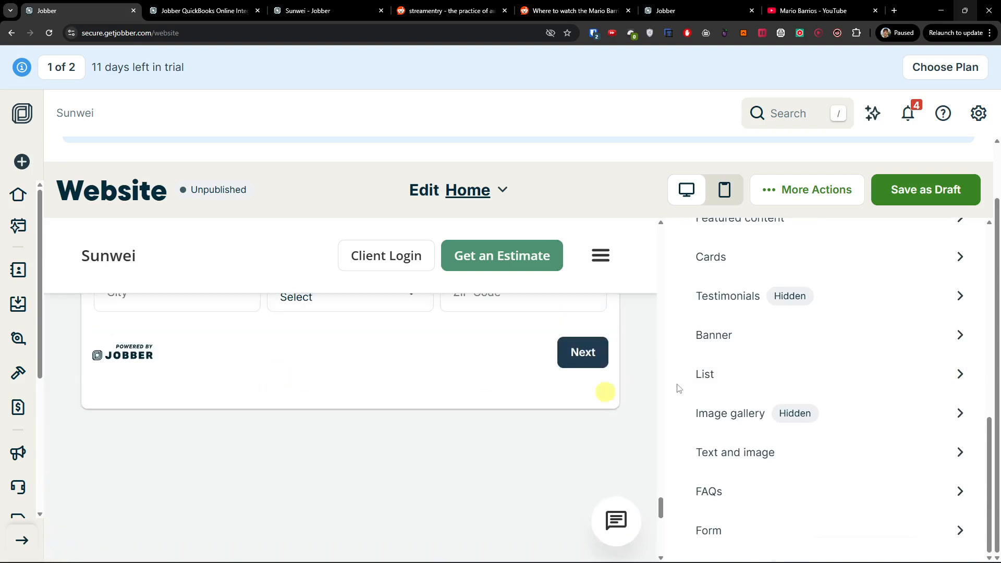
{"action": "scroll", "coordinate": [217, 347], "scroll_direction": "up", "scroll_amount": 8}
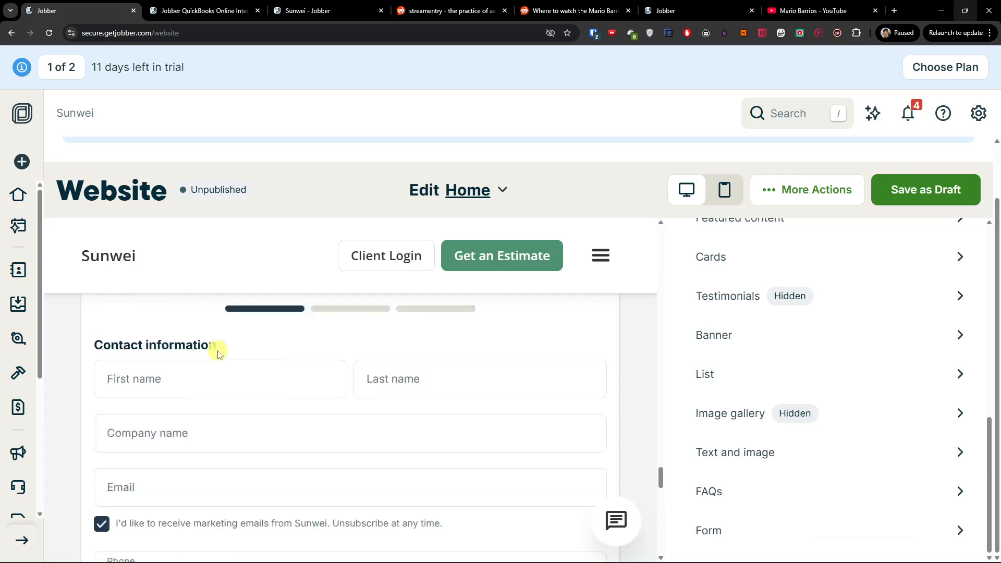
Step: Review the questions and answers in the Home page's FAQs section, and return to the list of page sections
{"action": "scroll", "coordinate": [219, 404], "scroll_direction": "down", "scroll_amount": 3}
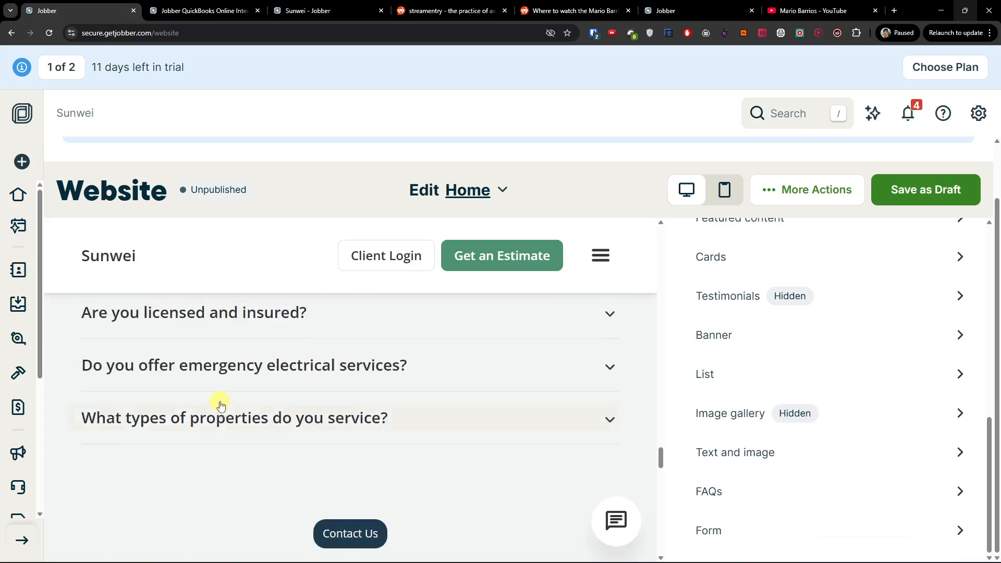
{"action": "scroll", "coordinate": [235, 399], "scroll_direction": "up", "scroll_amount": 2}
{"action": "left_click", "coordinate": [796, 496]}
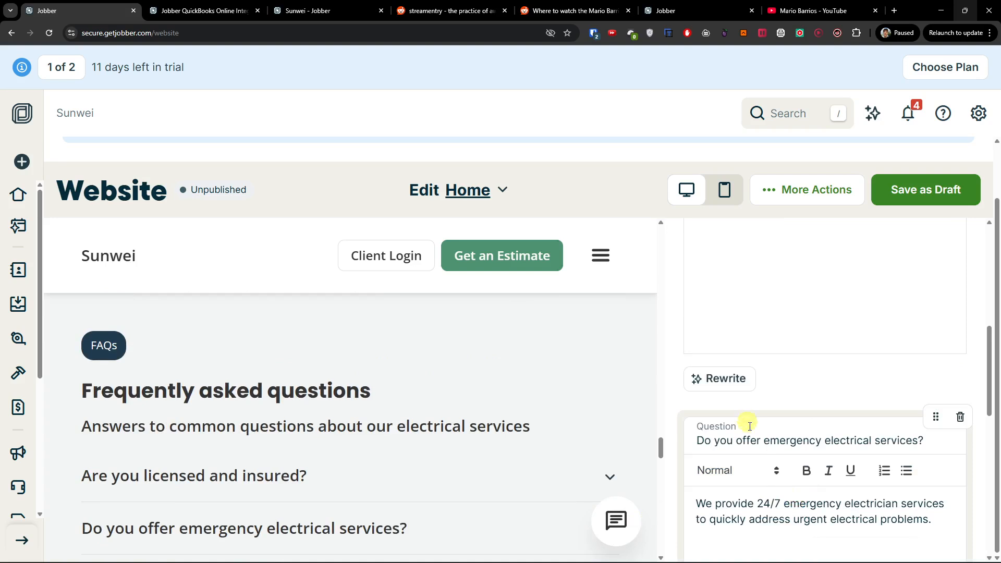
{"action": "scroll", "coordinate": [749, 426], "scroll_direction": "down", "scroll_amount": 4}
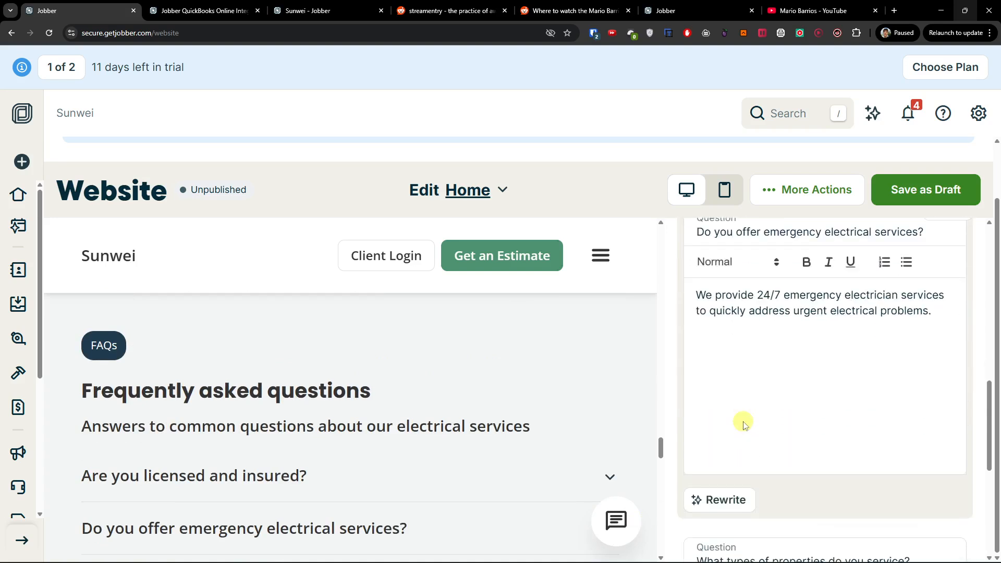
{"action": "scroll", "coordinate": [745, 423], "scroll_direction": "up", "scroll_amount": 8}
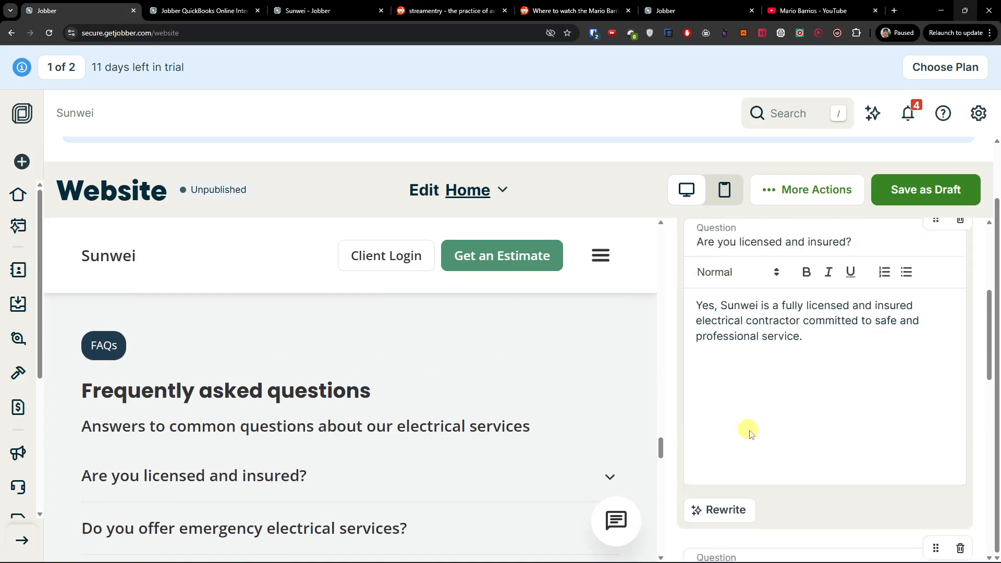
{"action": "left_click", "coordinate": [693, 246]}
{"action": "scroll", "coordinate": [751, 381], "scroll_direction": "down", "scroll_amount": 8}
{"action": "left_click_drag", "start_coordinate": [751, 490], "coordinate": [727, 480]}
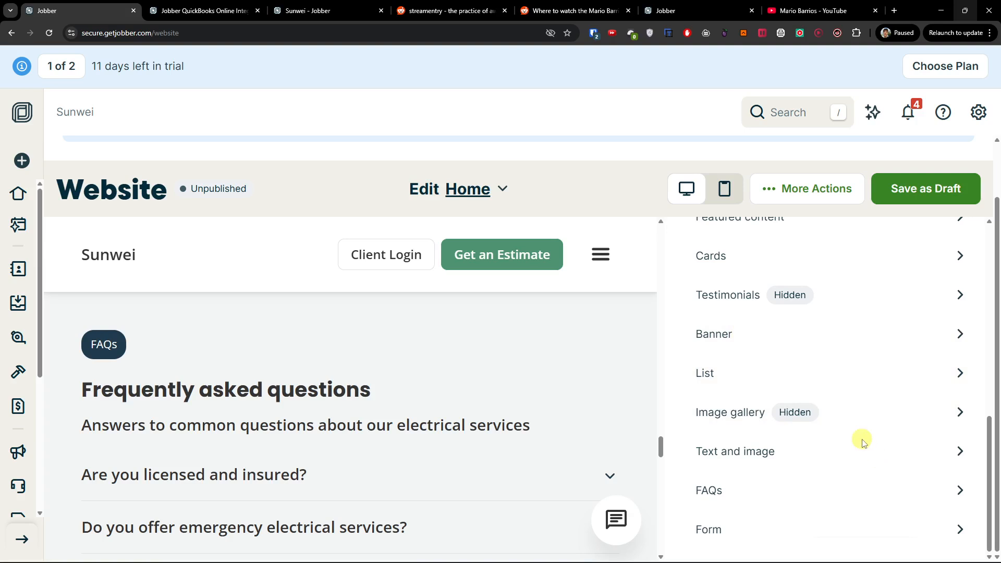
Step: Look through the List section's content and service items, and delete that section from the Home page
{"action": "scroll", "coordinate": [858, 368], "scroll_direction": "up", "scroll_amount": 2}
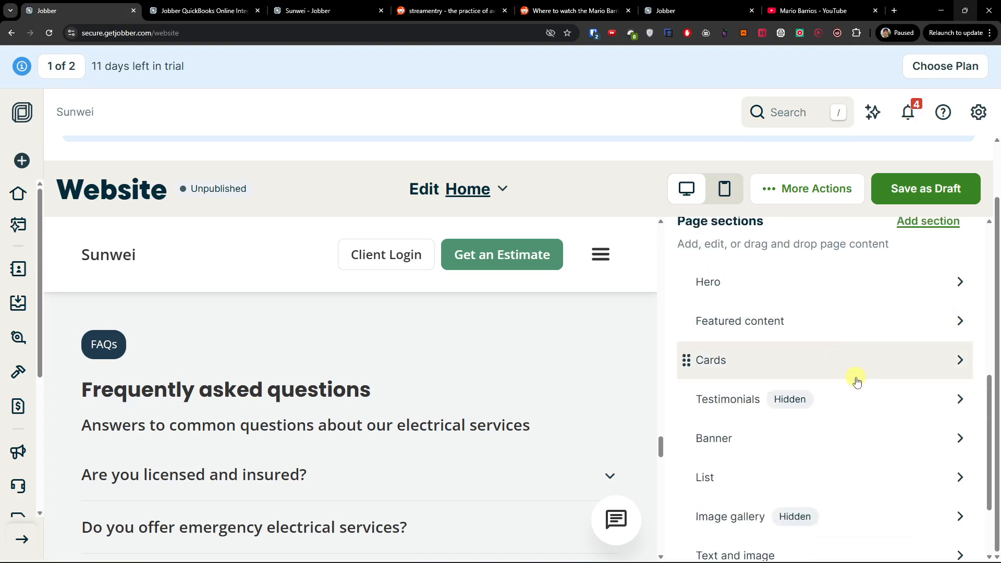
{"action": "scroll", "coordinate": [866, 404], "scroll_direction": "down", "scroll_amount": 2}
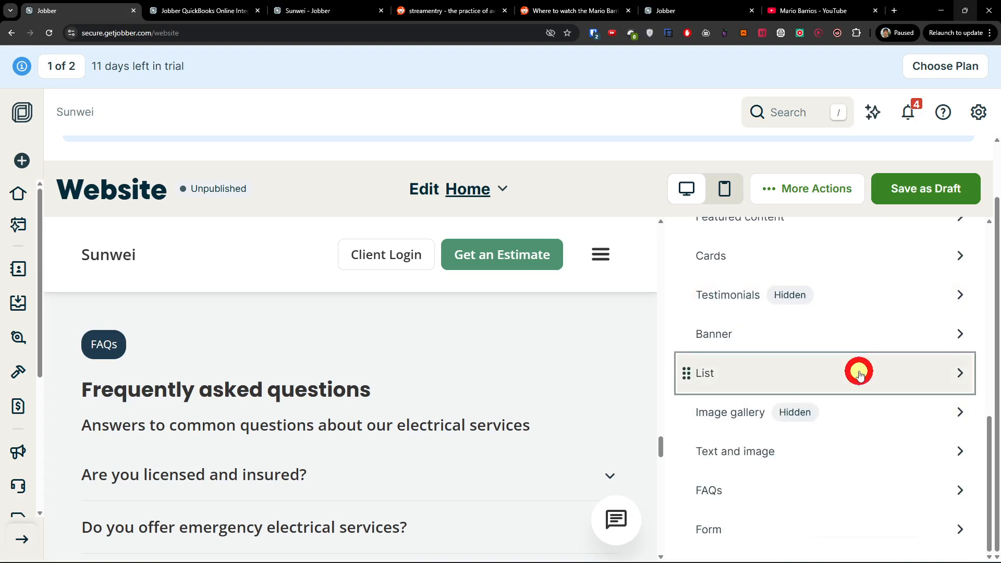
{"action": "left_click", "coordinate": [850, 389]}
{"action": "scroll", "coordinate": [823, 460], "scroll_direction": "down", "scroll_amount": 5}
{"action": "scroll", "coordinate": [766, 485], "scroll_direction": "down", "scroll_amount": 3}
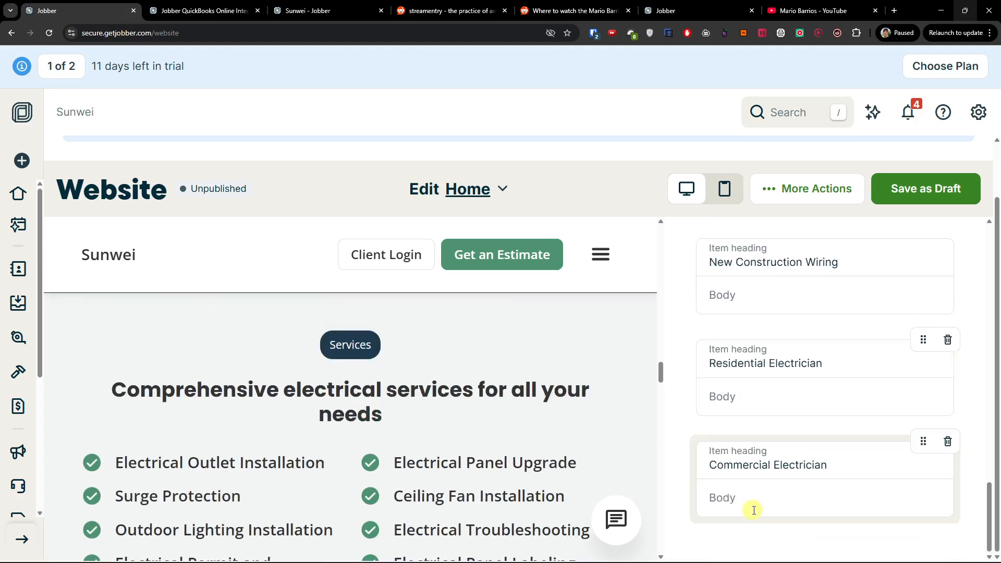
{"action": "scroll", "coordinate": [818, 521], "scroll_direction": "up", "scroll_amount": 15}
{"action": "scroll", "coordinate": [837, 369], "scroll_direction": "up", "scroll_amount": 1}
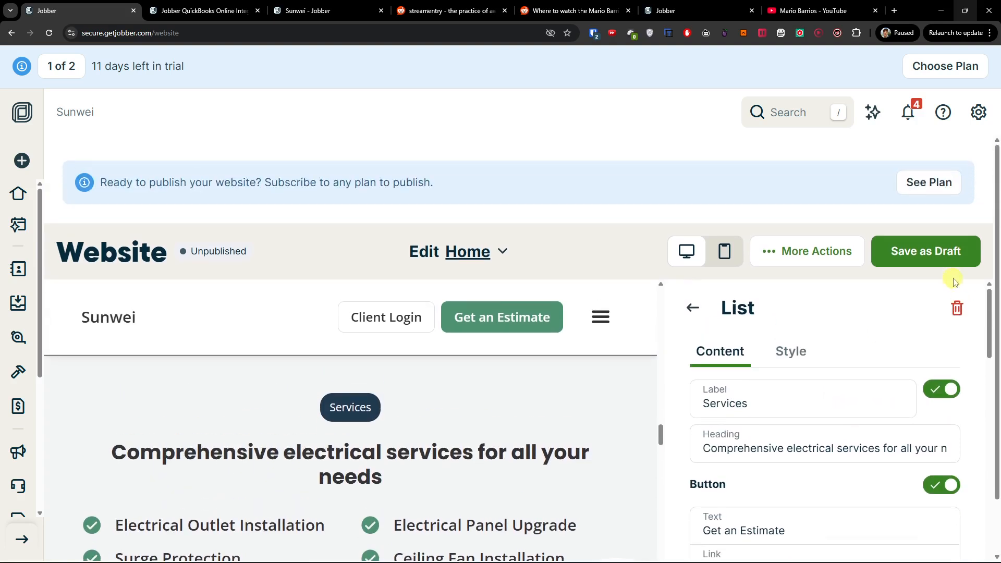
{"action": "left_click", "coordinate": [962, 311]}
{"action": "left_click", "coordinate": [675, 334]}
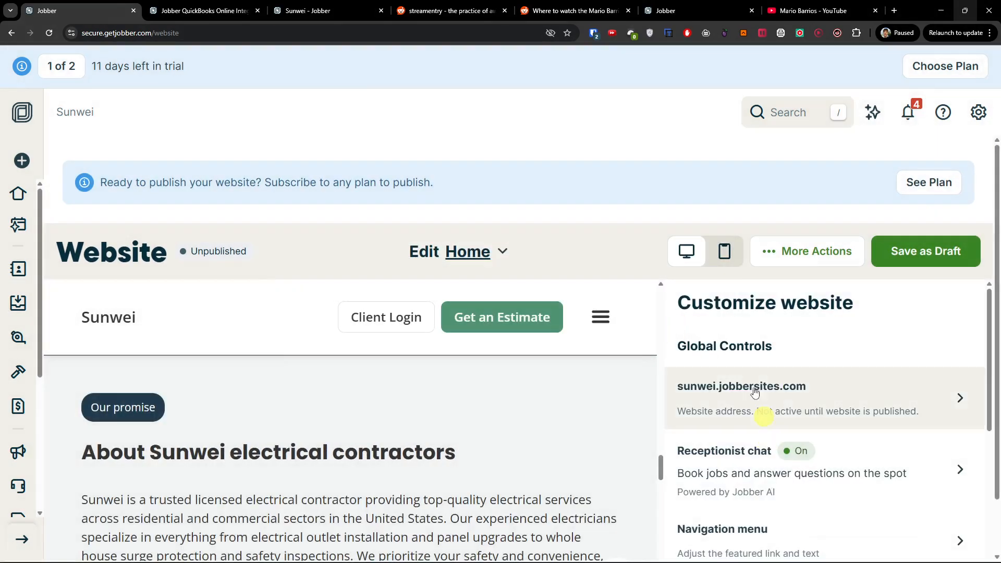
Step: Add a new Cards section to the Home page and return to the website customization overview
{"action": "scroll", "coordinate": [720, 380], "scroll_direction": "down", "scroll_amount": 10}
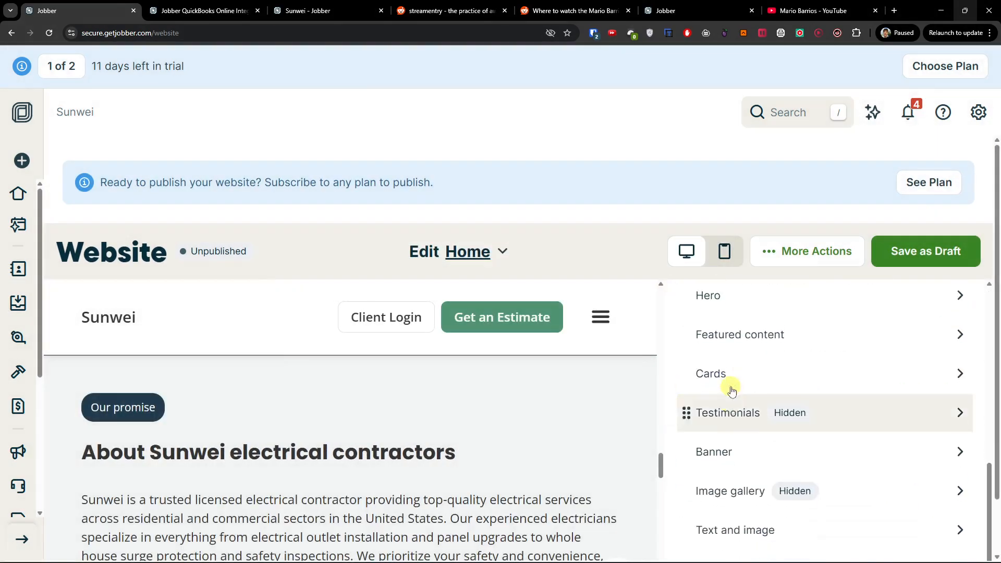
{"action": "scroll", "coordinate": [834, 354], "scroll_direction": "up", "scroll_amount": 2}
{"action": "left_click", "coordinate": [897, 323]}
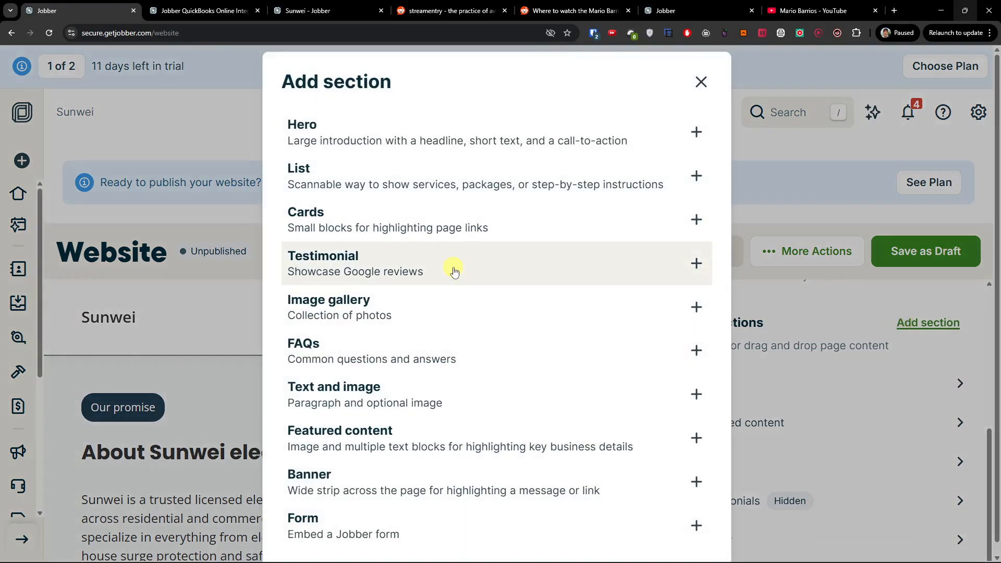
{"action": "scroll", "coordinate": [432, 188], "scroll_direction": "down", "scroll_amount": 1}
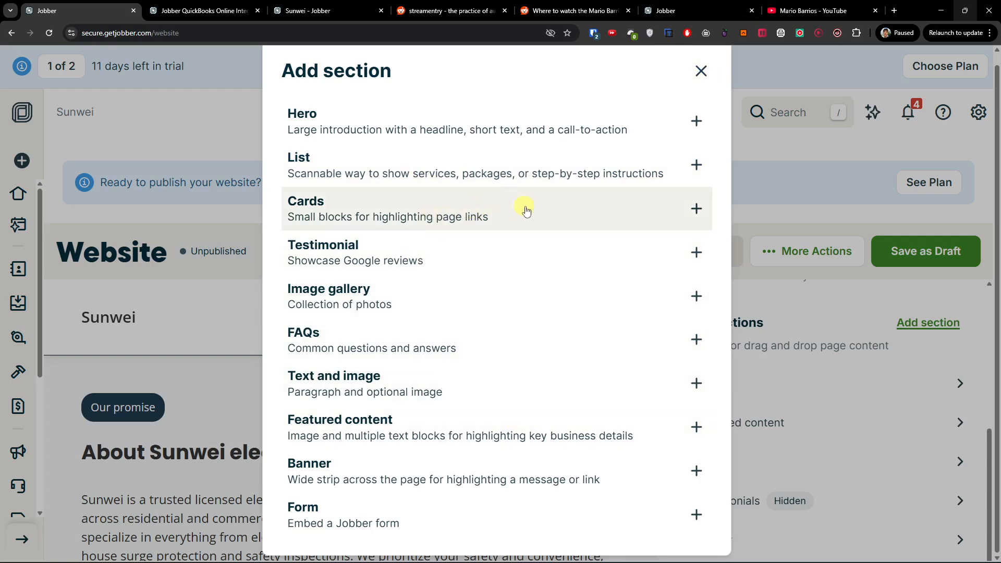
{"action": "left_click", "coordinate": [705, 218]}
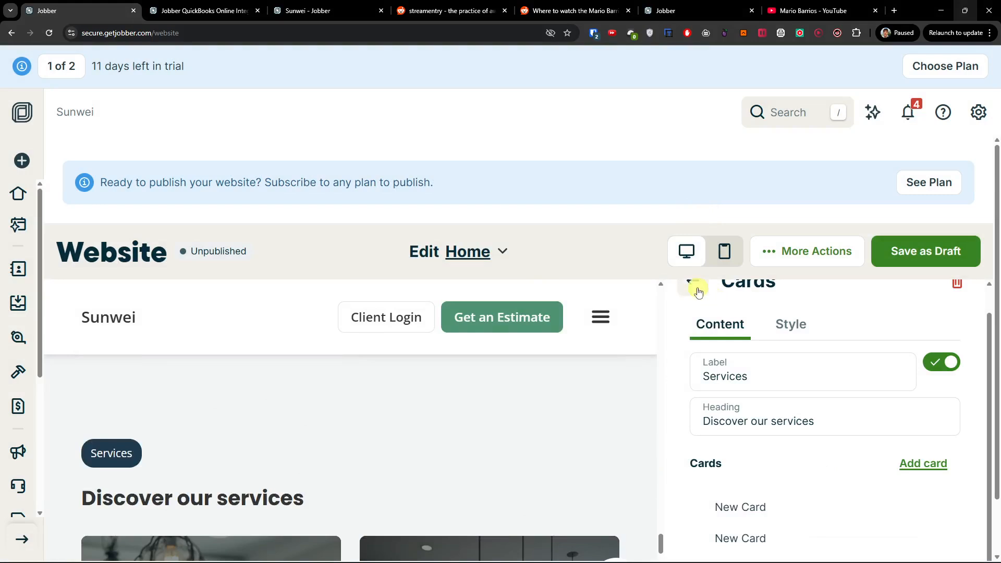
{"action": "left_click", "coordinate": [698, 289]}
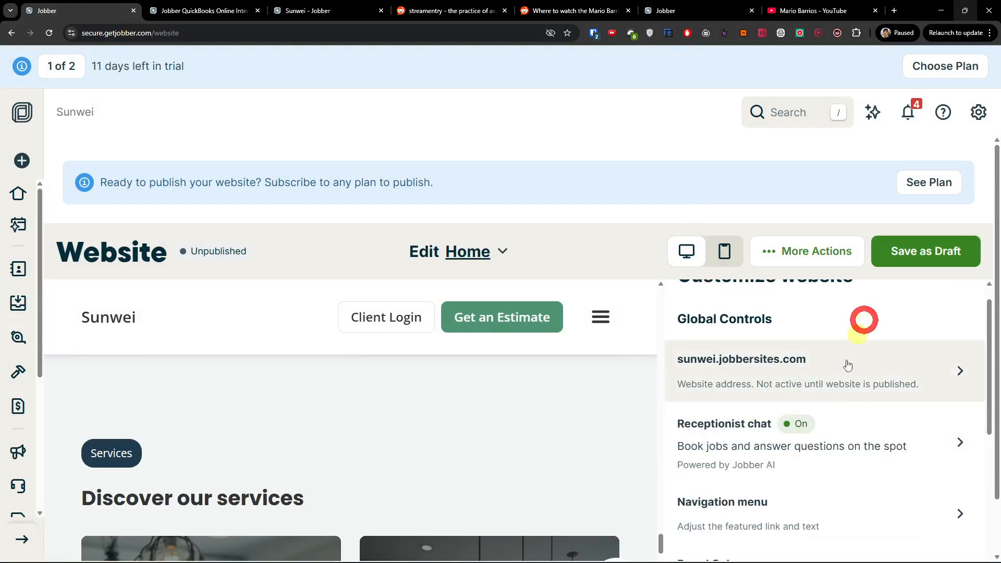
Step: Move the new Cards section from the end of the page sections to between Testimonials and Banner
{"action": "scroll", "coordinate": [832, 420], "scroll_direction": "down", "scroll_amount": 10}
{"action": "scroll", "coordinate": [741, 531], "scroll_direction": "down", "scroll_amount": 1}
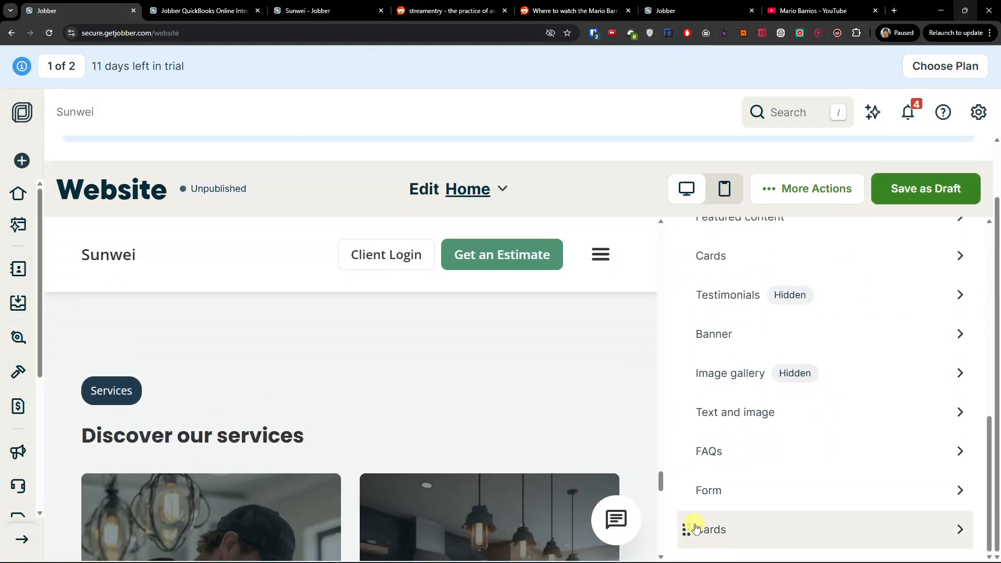
{"action": "left_click_drag", "start_coordinate": [683, 528], "coordinate": [682, 316]}
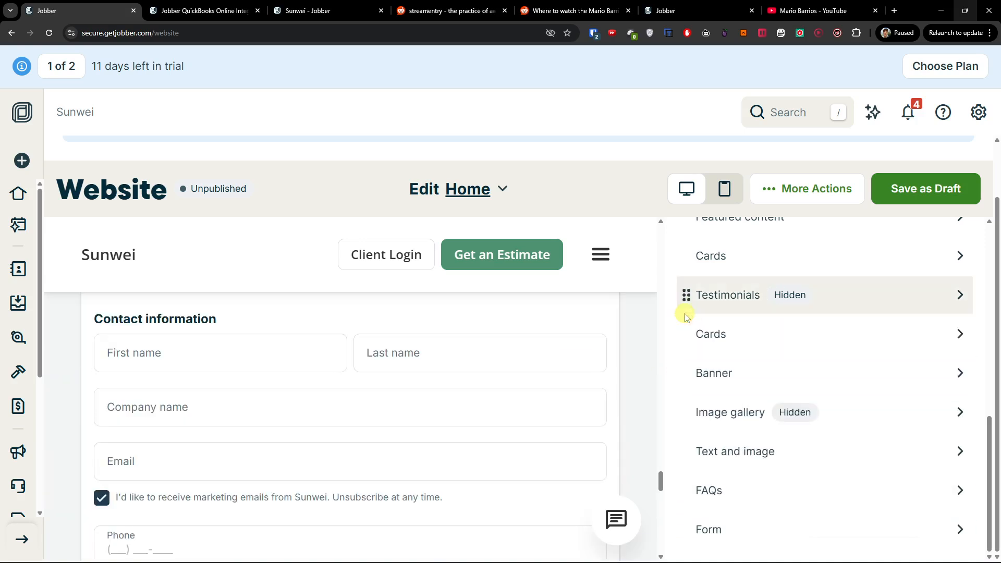